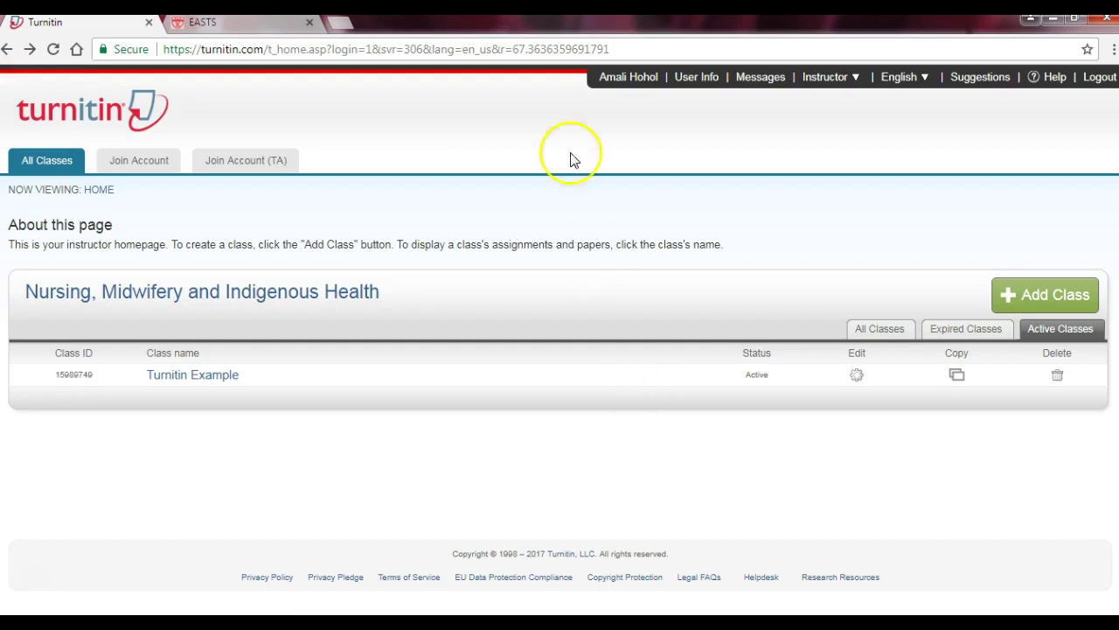
Review the EASTS batch download page and the zip files in the Downloads folder, and return to the Turnitin class list
{"action": "left_click", "coordinate": [185, 23]}
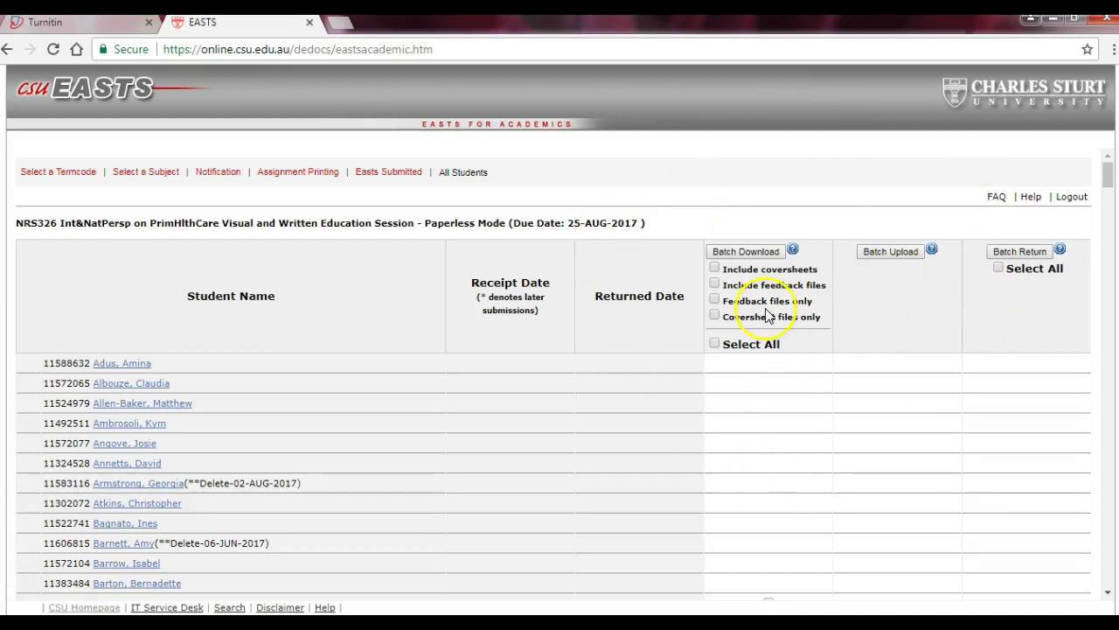
{"action": "mouse_move", "coordinate": [492, 622]}
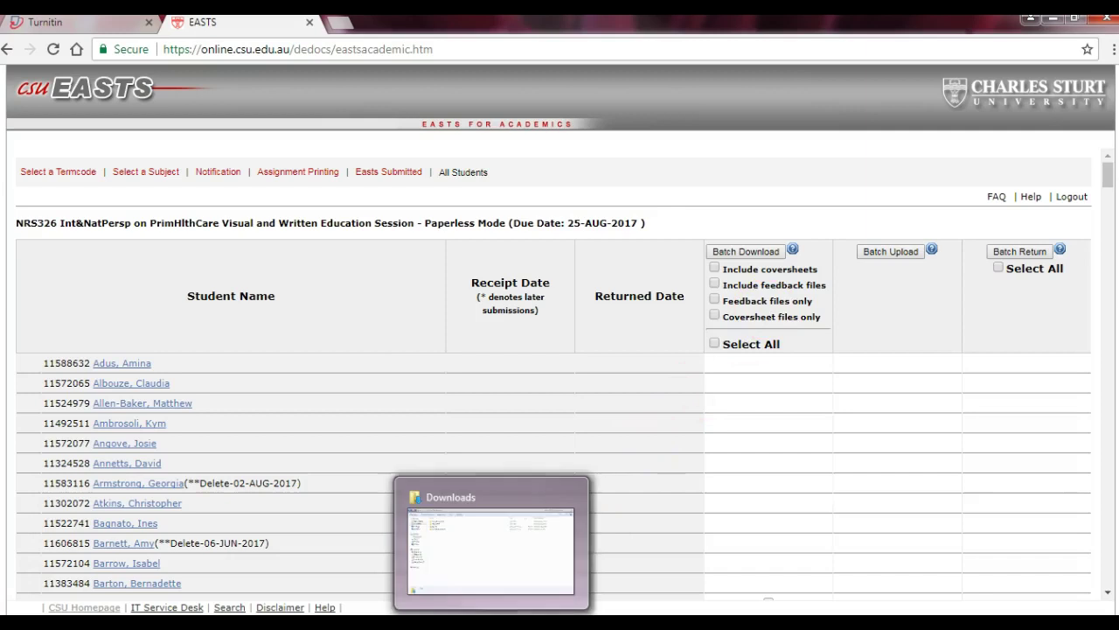
{"action": "left_click", "coordinate": [475, 568]}
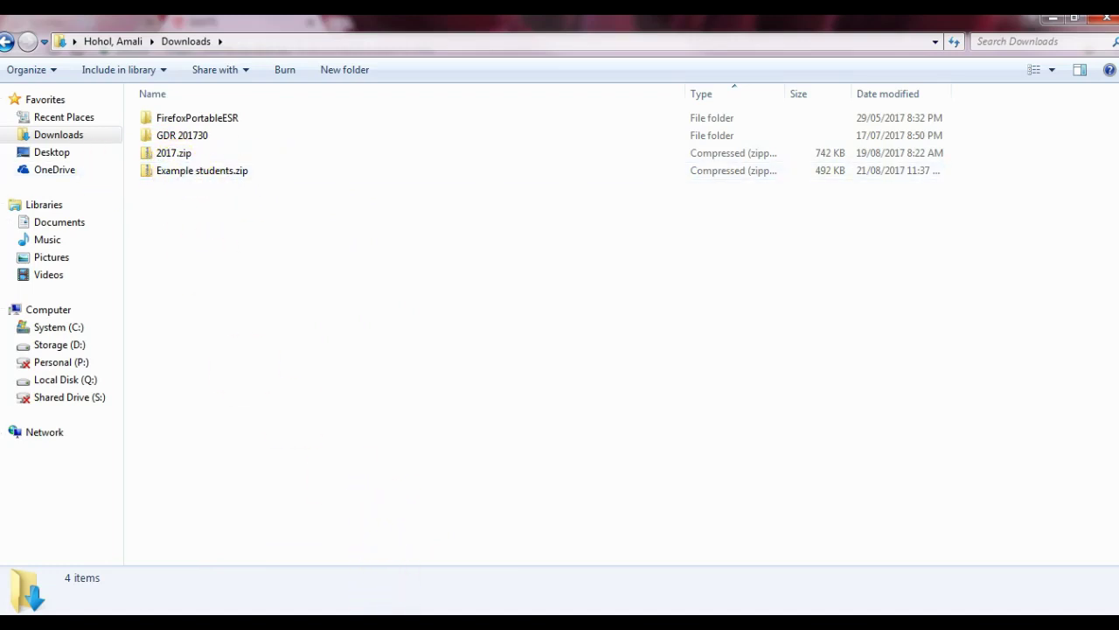
{"action": "mouse_move", "coordinate": [389, 623]}
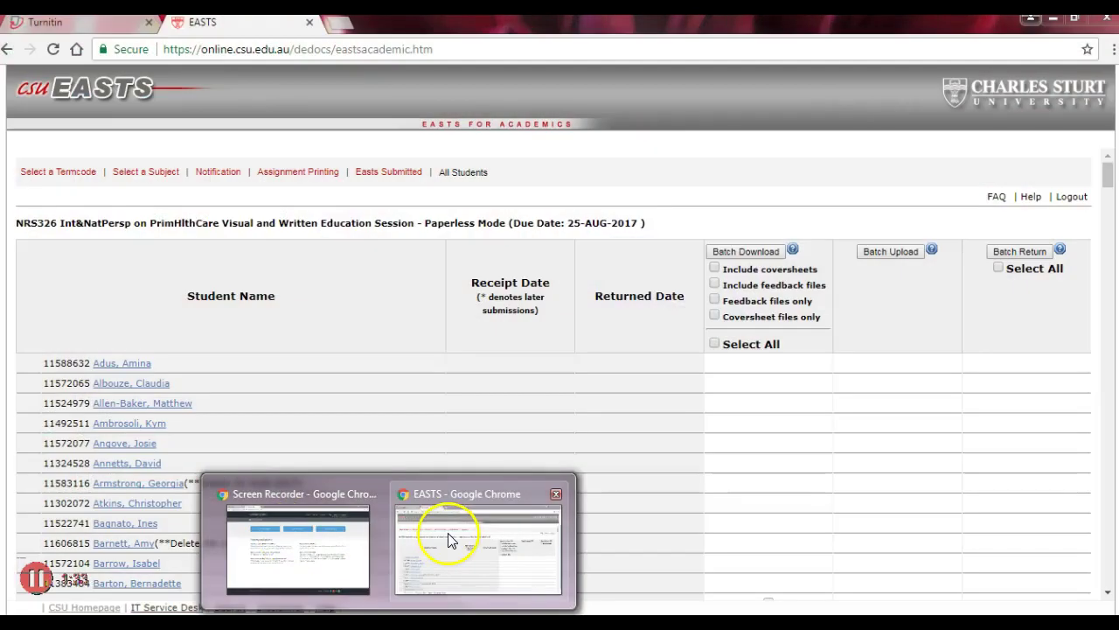
{"action": "left_click", "coordinate": [449, 540]}
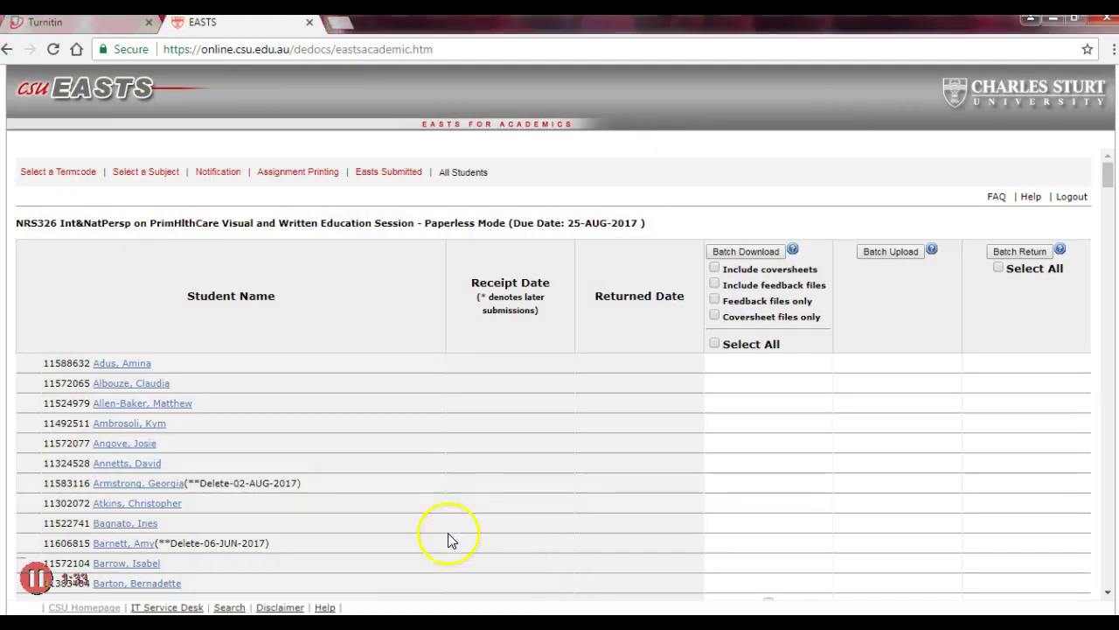
{"action": "left_click", "coordinate": [36, 22]}
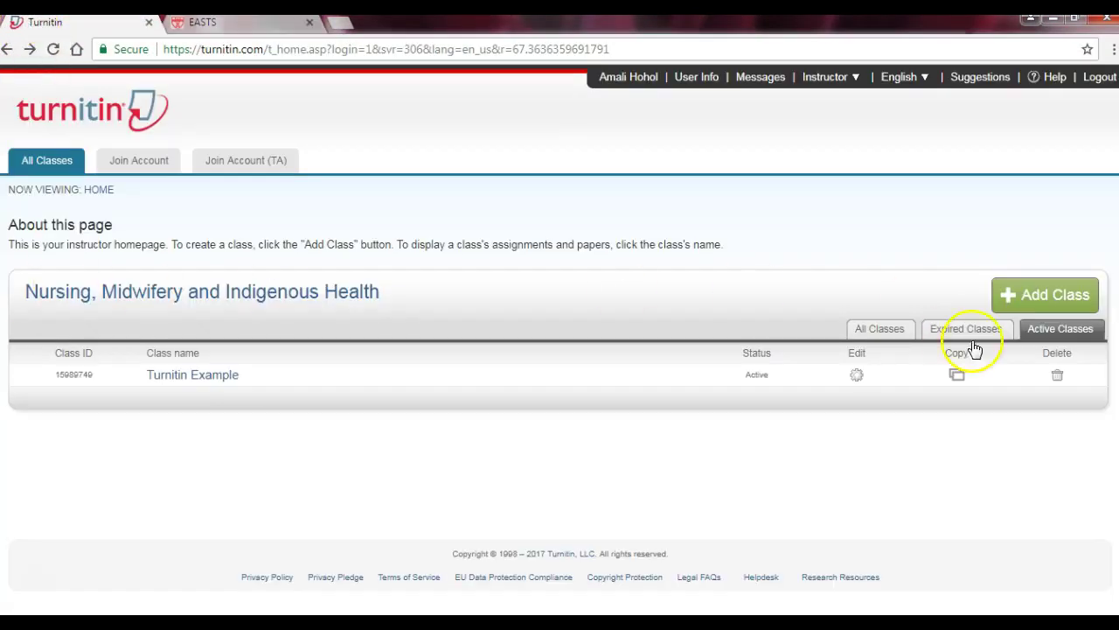
{"action": "left_click", "coordinate": [1052, 296]}
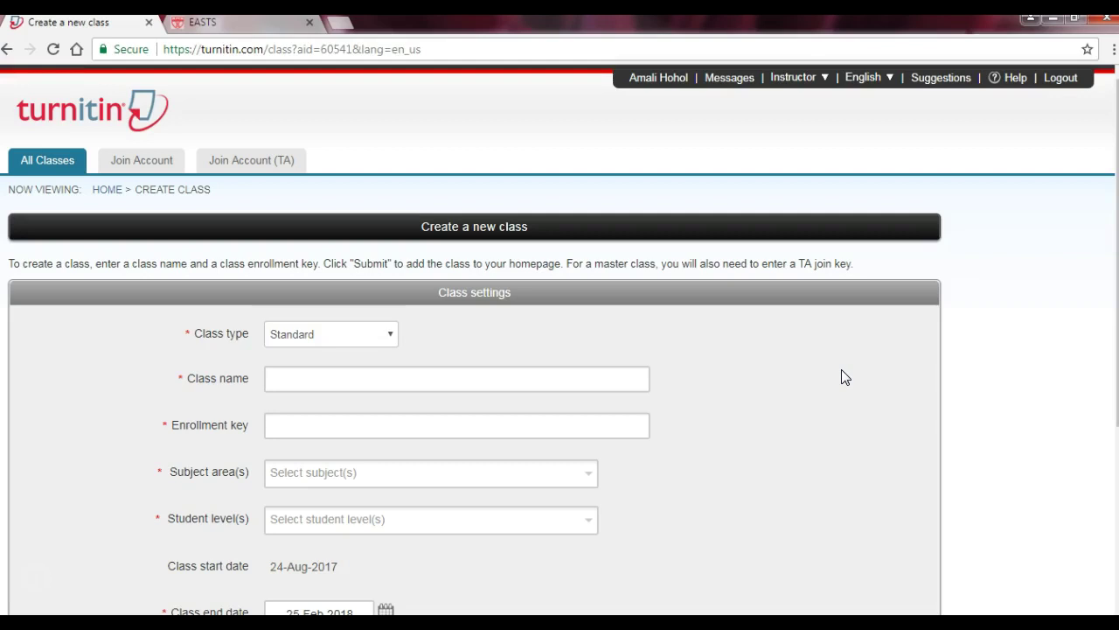
{"action": "scroll", "coordinate": [857, 370], "scroll_direction": "down", "scroll_amount": 3}
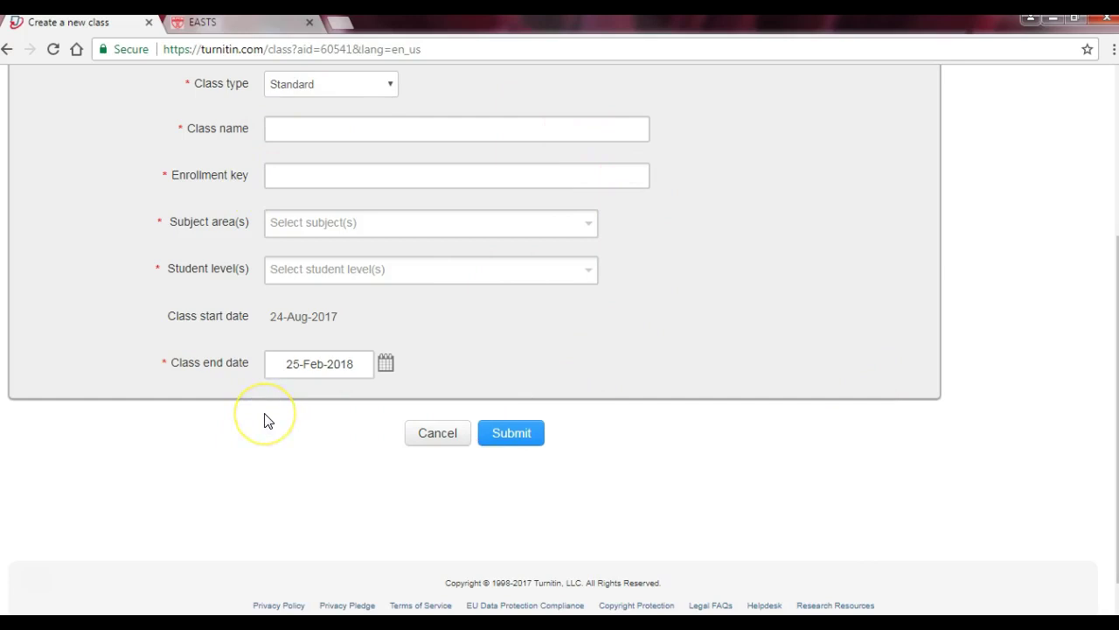
{"action": "scroll", "coordinate": [265, 417], "scroll_direction": "up", "scroll_amount": 1}
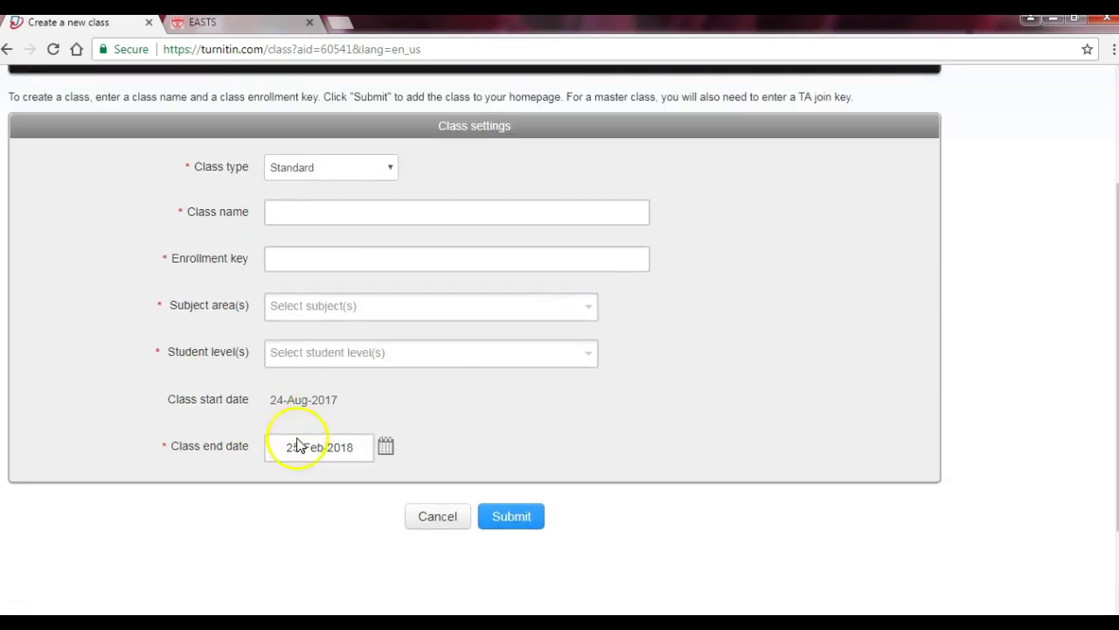
{"action": "left_click", "coordinate": [458, 517]}
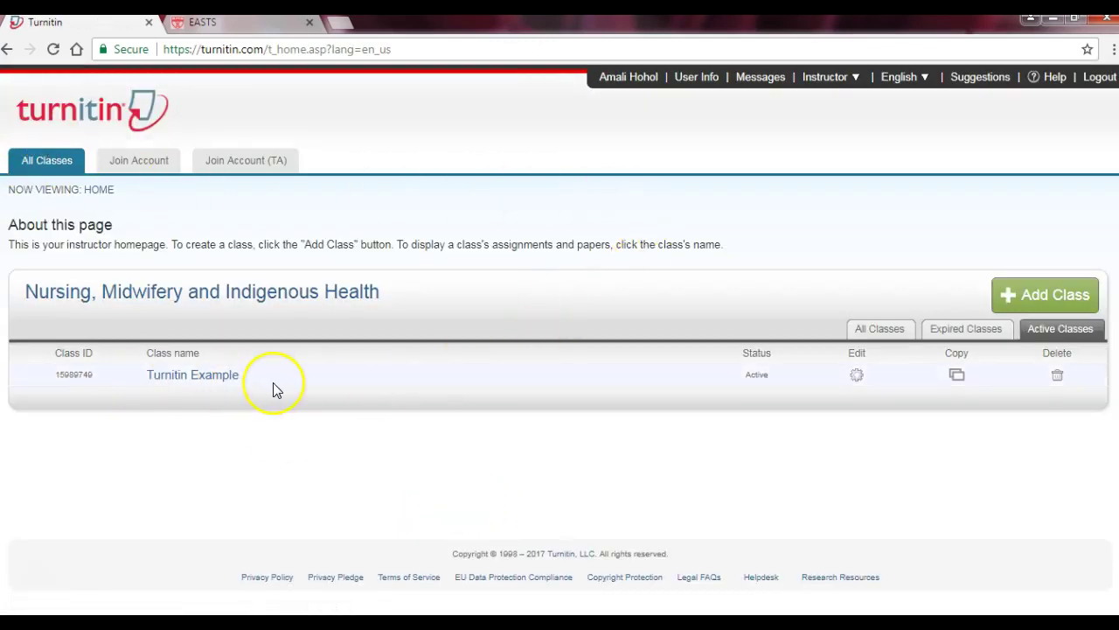
Open the Turnitin Example class and start a Zip File Upload submission for Assessment 1
{"action": "left_click", "coordinate": [216, 385]}
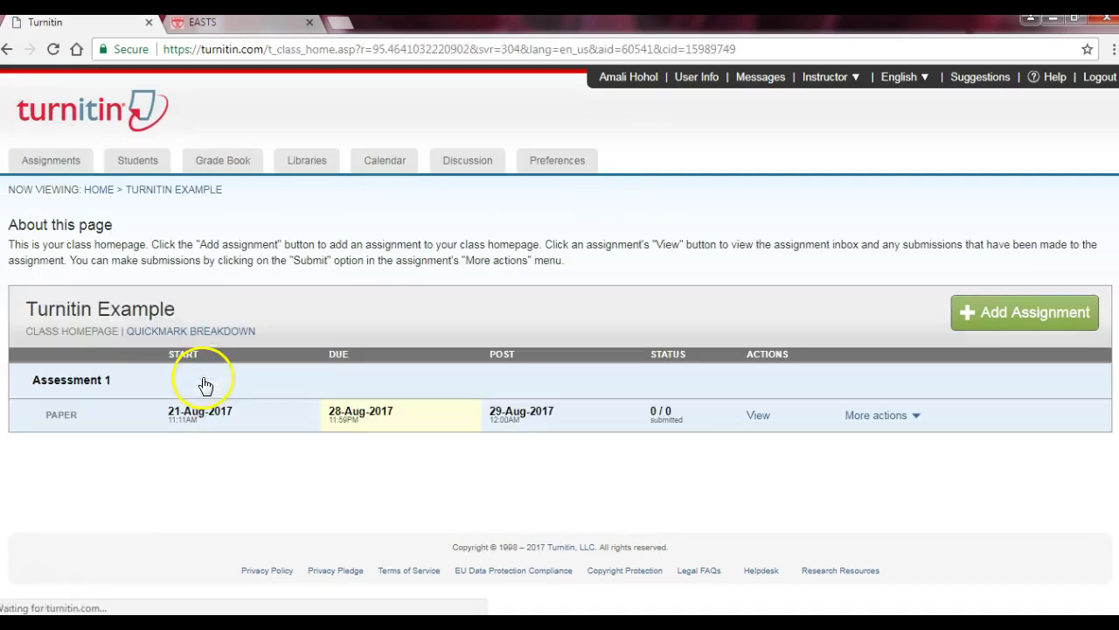
{"action": "left_click", "coordinate": [916, 417]}
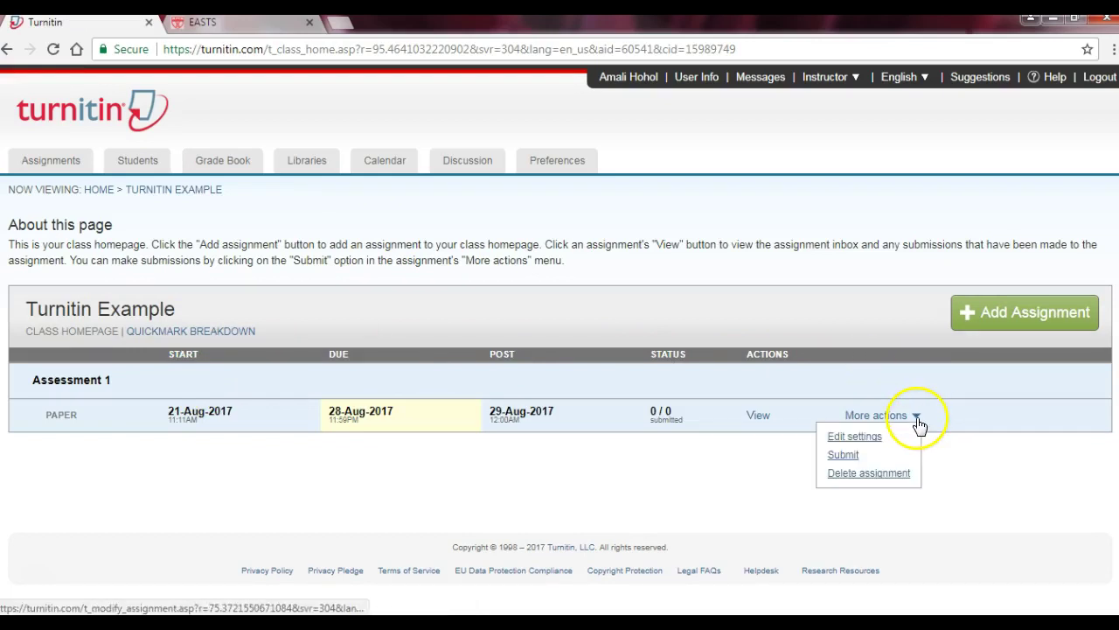
{"action": "left_click", "coordinate": [861, 456]}
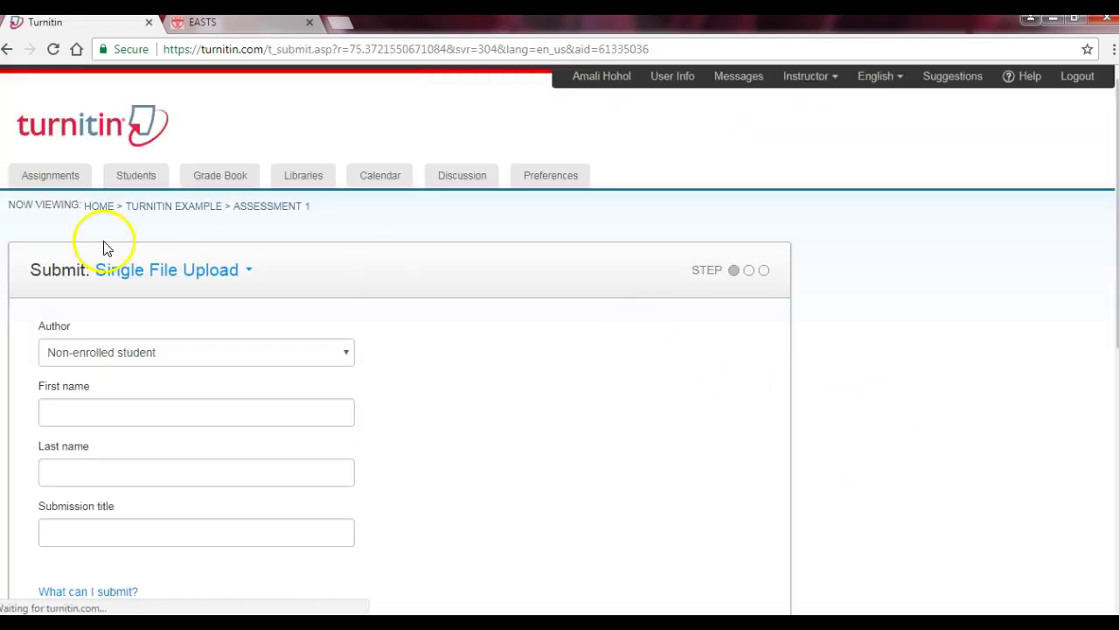
{"action": "left_click", "coordinate": [250, 272]}
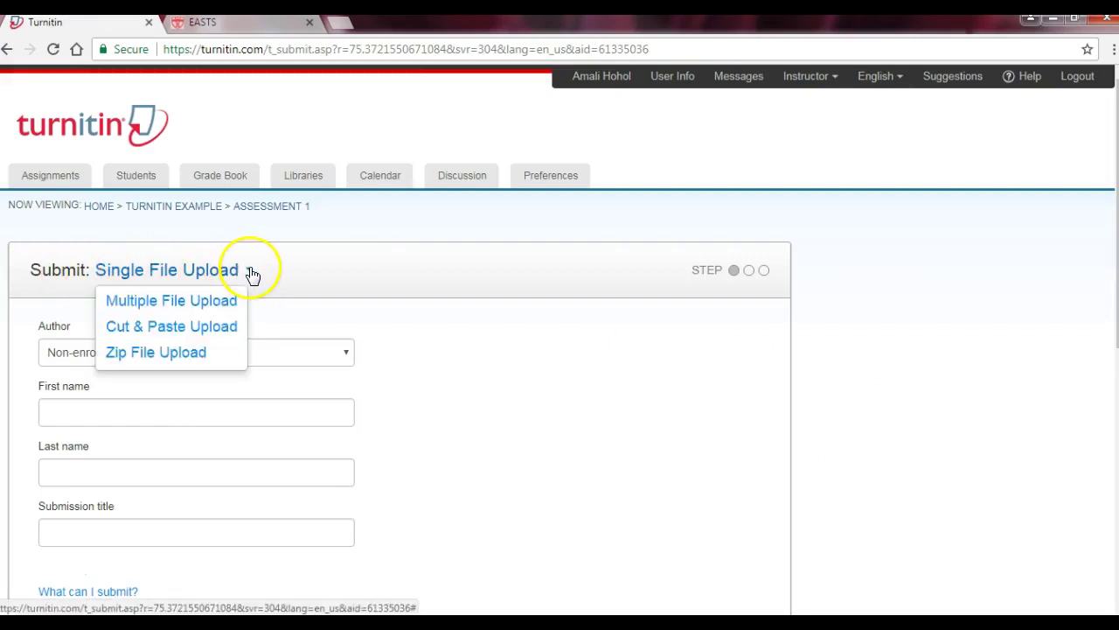
{"action": "left_click", "coordinate": [198, 353]}
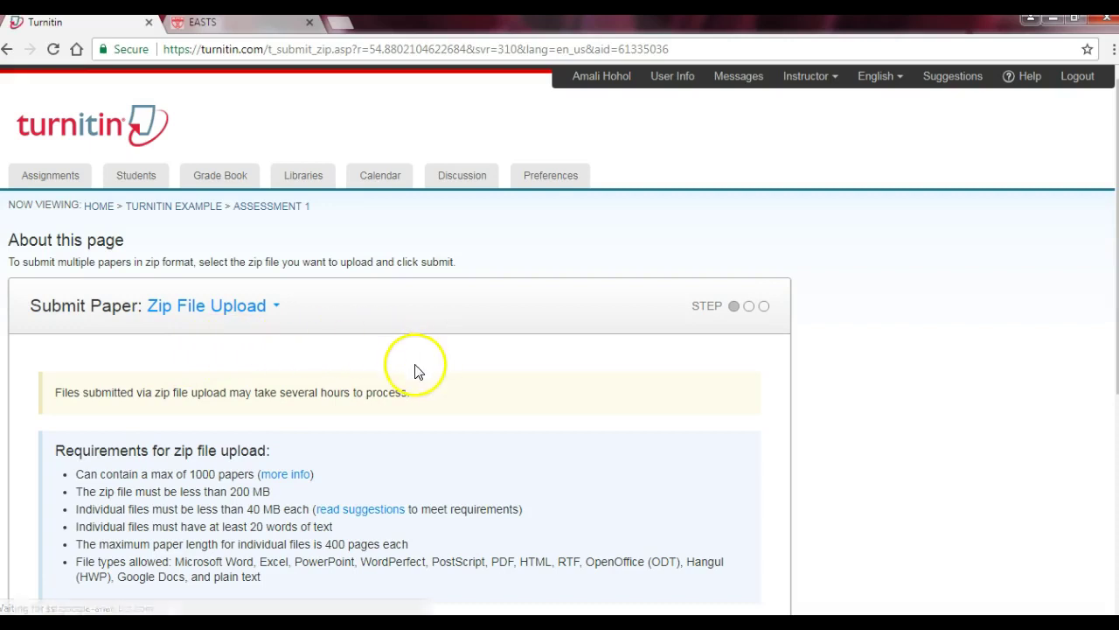
Select Example students.zip from the Downloads folder and upload it to the Assessment 1 submission
{"action": "scroll", "coordinate": [415, 372], "scroll_direction": "down", "scroll_amount": 2}
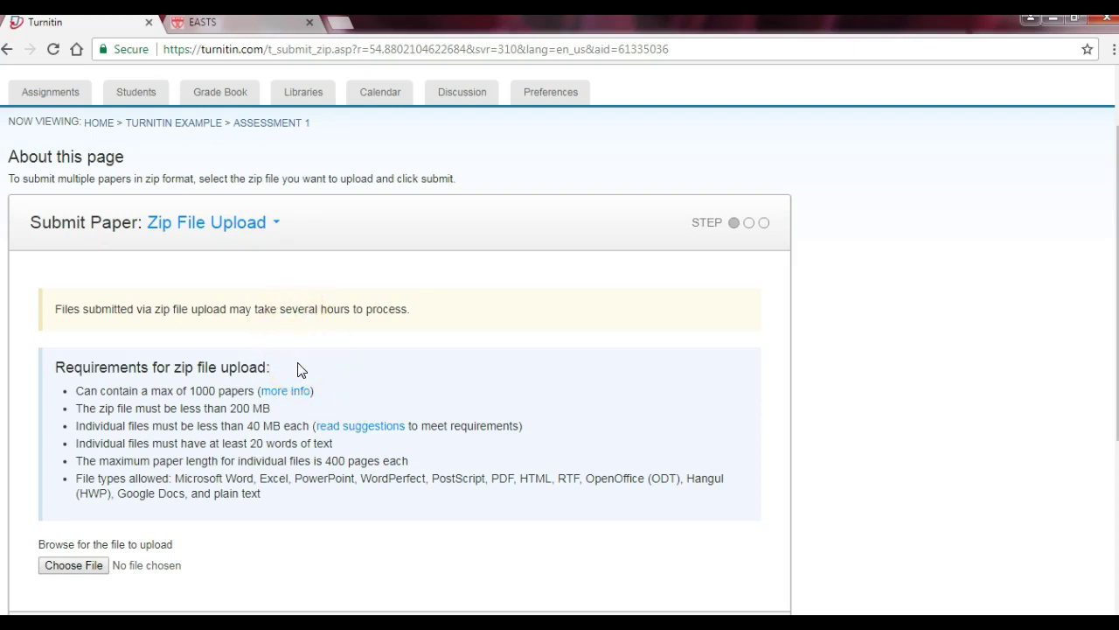
{"action": "scroll", "coordinate": [298, 370], "scroll_direction": "down", "scroll_amount": 1}
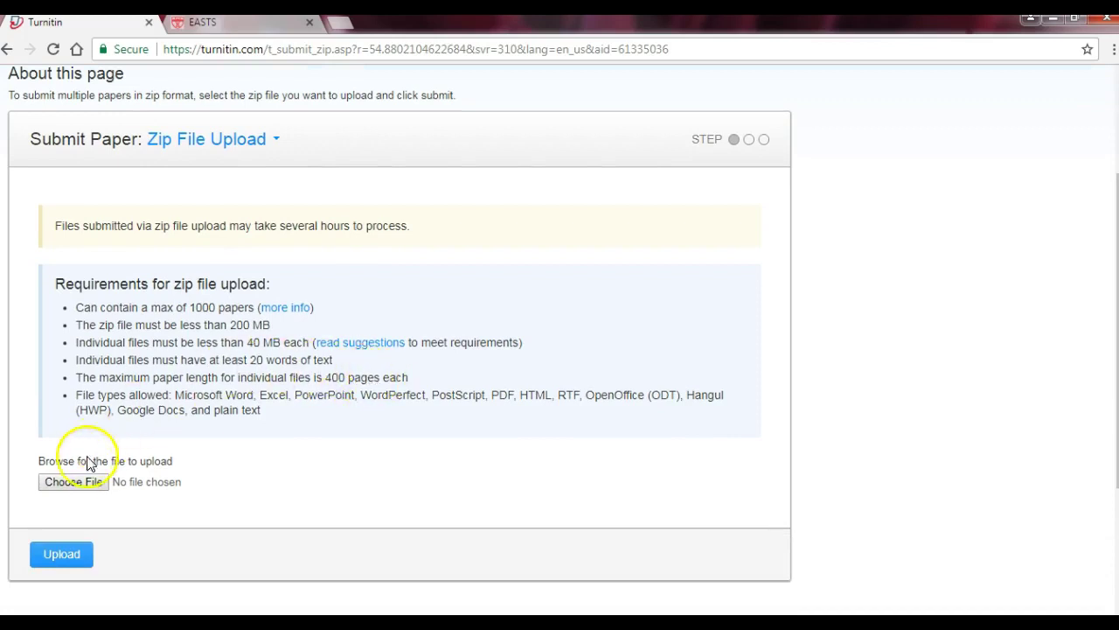
{"action": "left_click", "coordinate": [81, 486]}
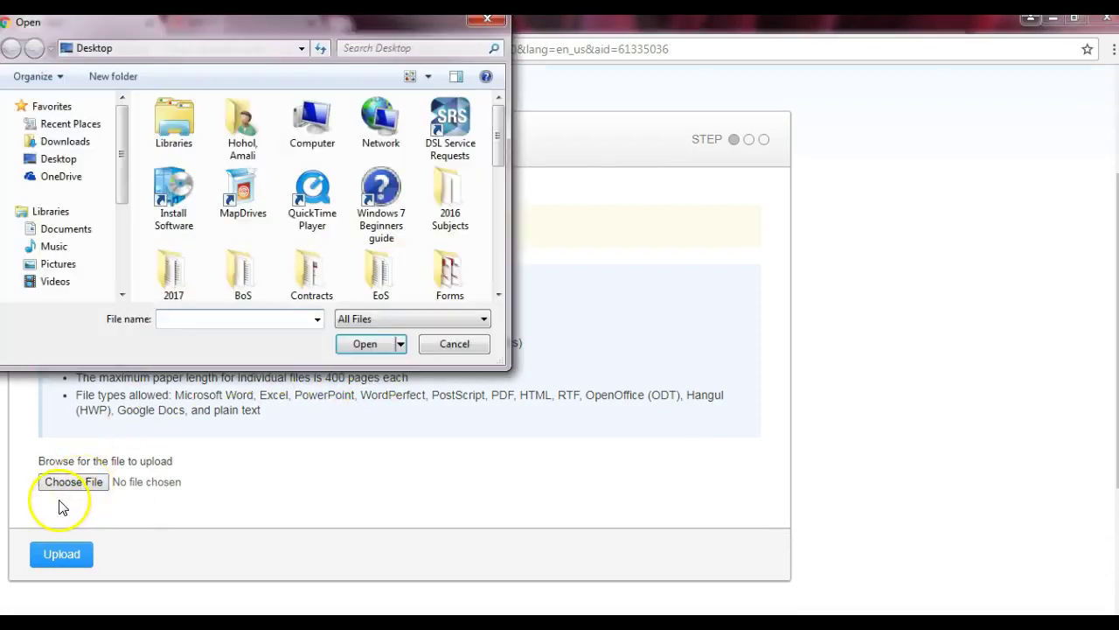
{"action": "left_click", "coordinate": [88, 141]}
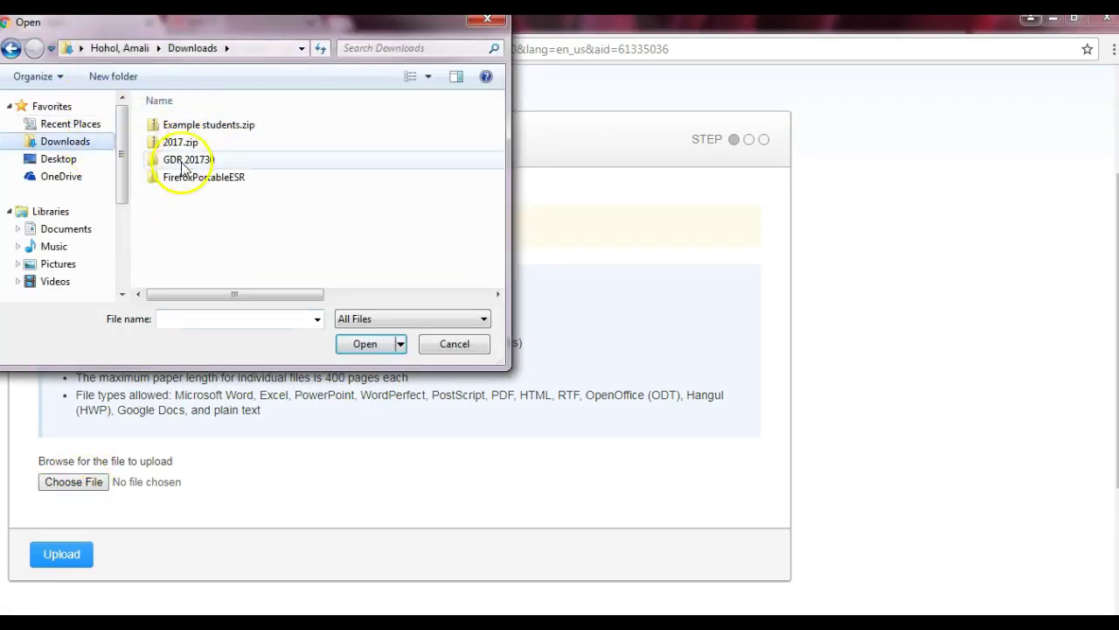
{"action": "left_click", "coordinate": [184, 124]}
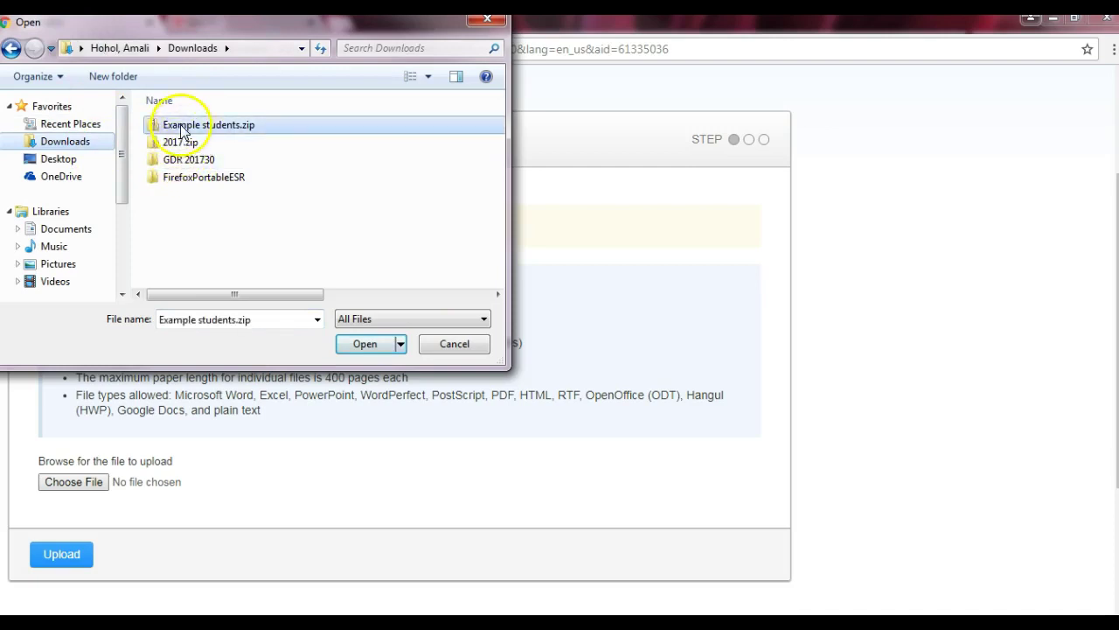
{"action": "left_click", "coordinate": [365, 343]}
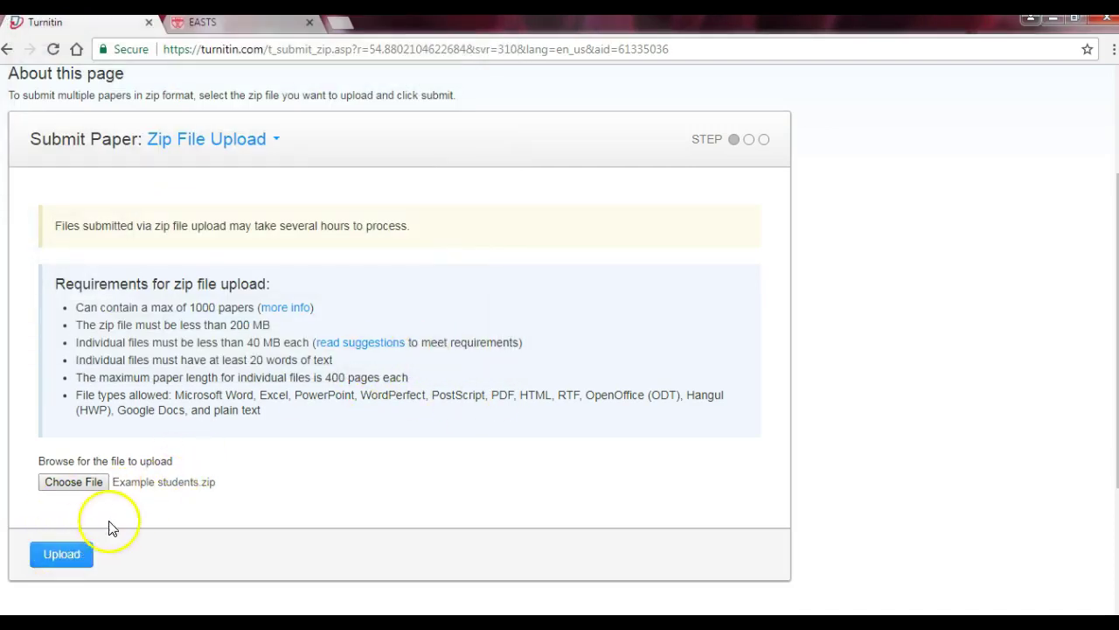
{"action": "left_click", "coordinate": [77, 554]}
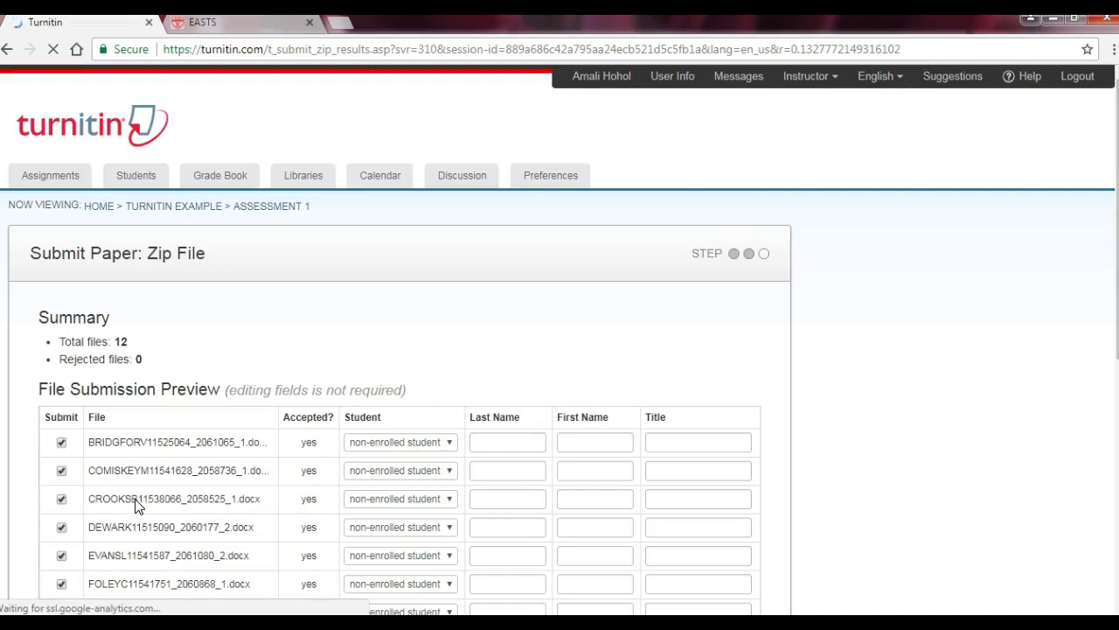
Submit all previewed files as non-enrolled students with no names or titles entered, and confirm the final submission
{"action": "scroll", "coordinate": [202, 324], "scroll_direction": "down", "scroll_amount": 1}
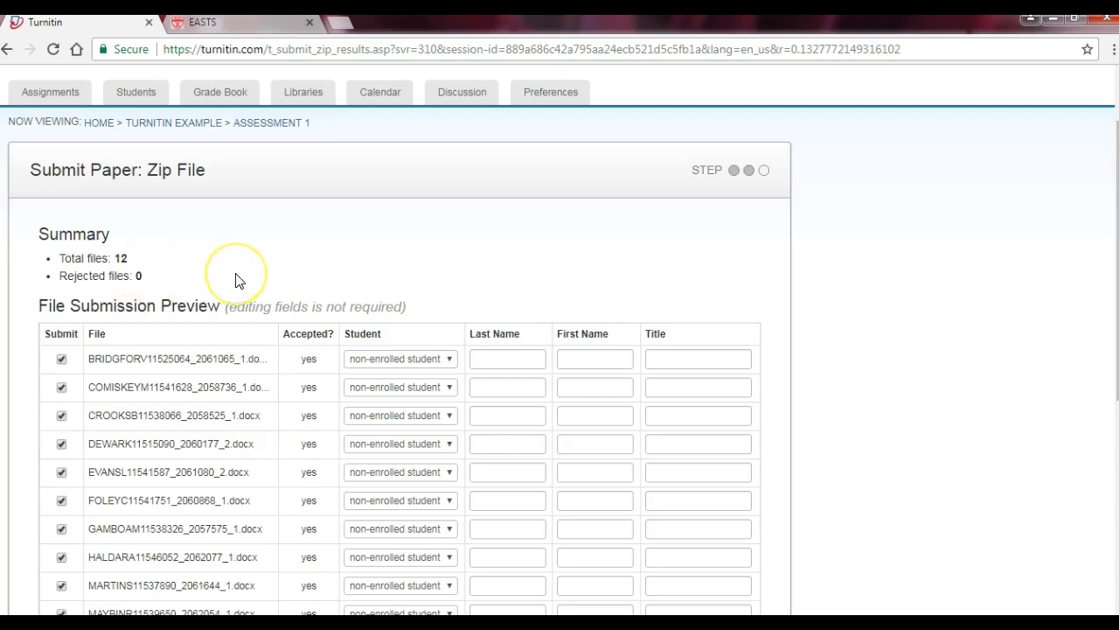
{"action": "scroll", "coordinate": [236, 280], "scroll_direction": "down", "scroll_amount": 1}
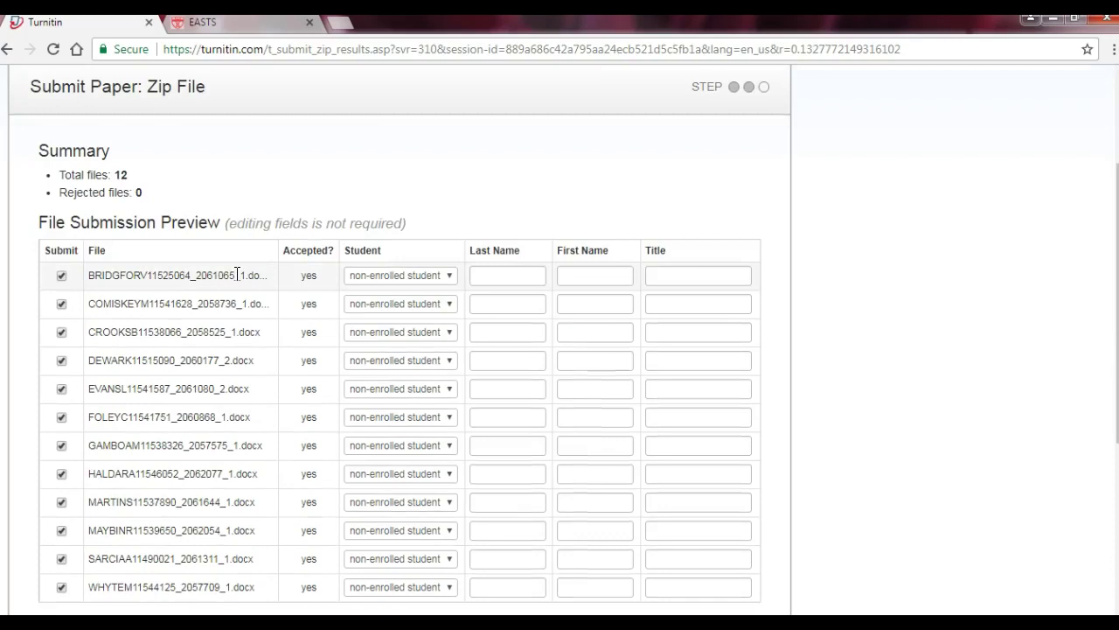
{"action": "scroll", "coordinate": [236, 274], "scroll_direction": "down", "scroll_amount": 2}
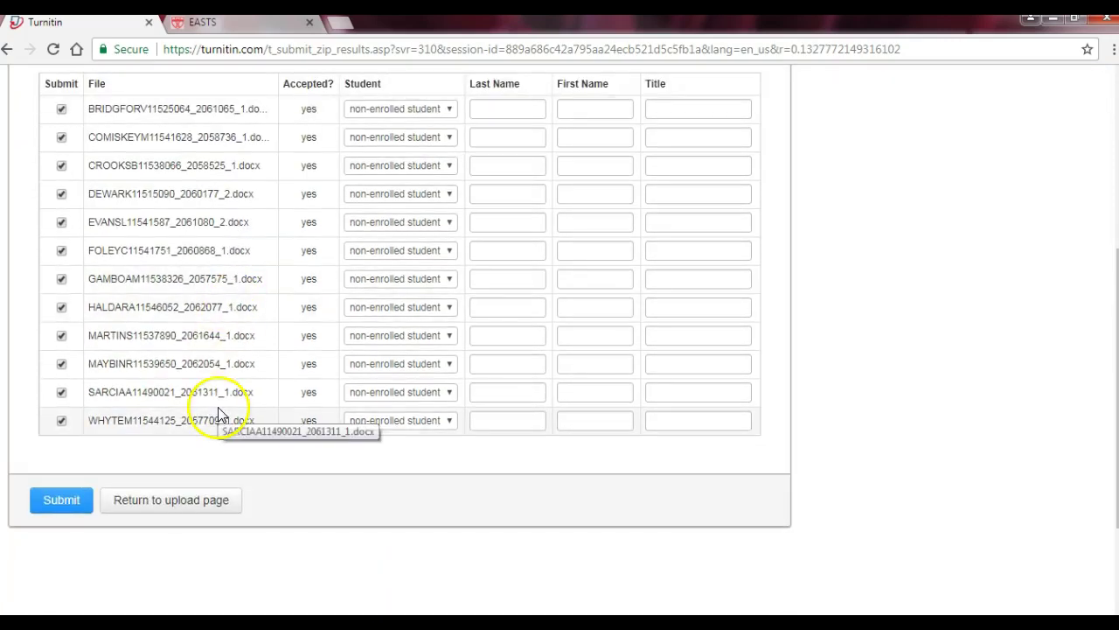
{"action": "left_click", "coordinate": [70, 500]}
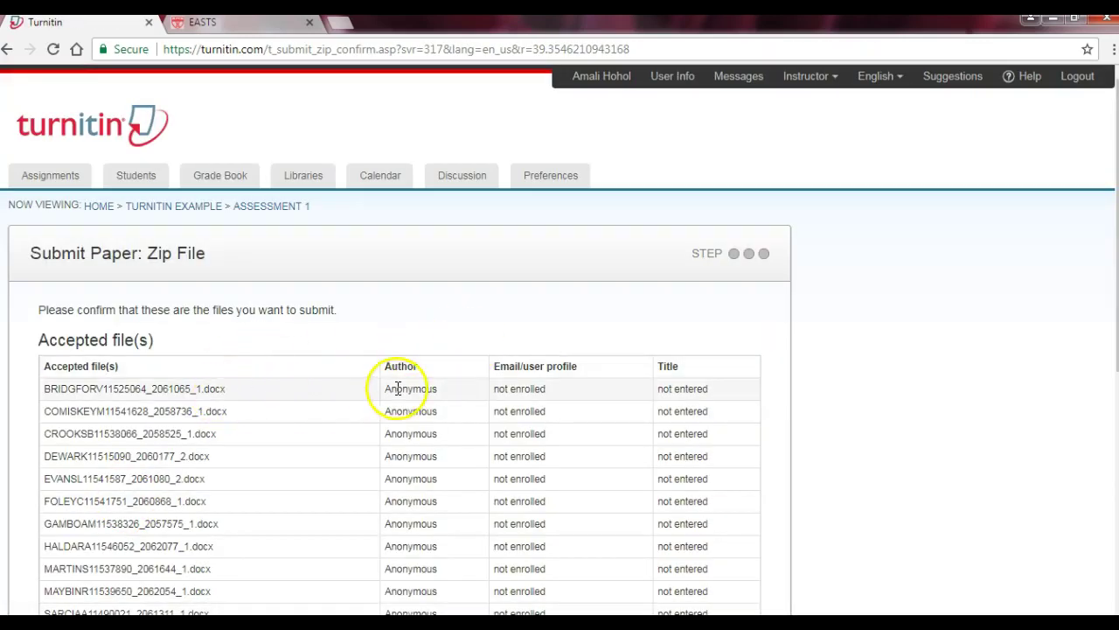
{"action": "scroll", "coordinate": [400, 512], "scroll_direction": "down", "scroll_amount": 1}
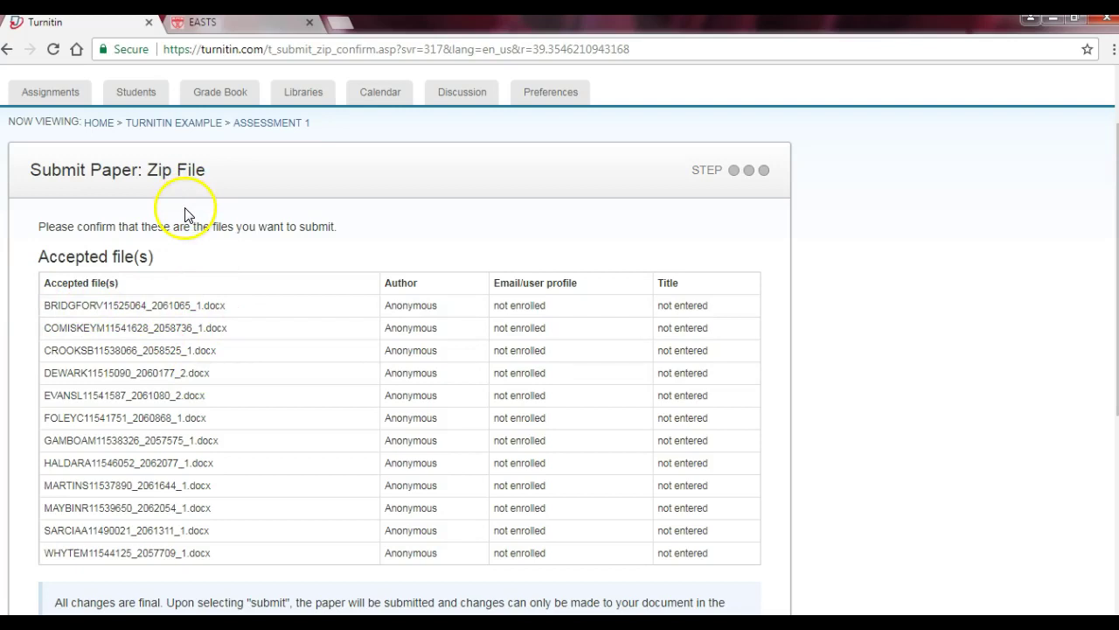
{"action": "scroll", "coordinate": [219, 236], "scroll_direction": "down", "scroll_amount": 2}
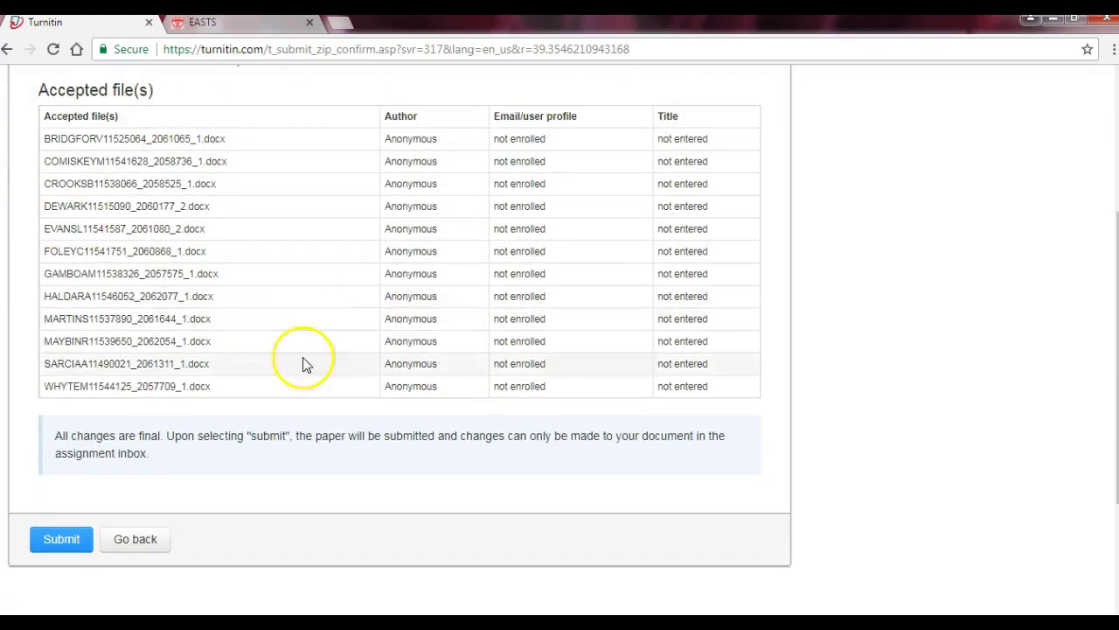
{"action": "left_click", "coordinate": [75, 547]}
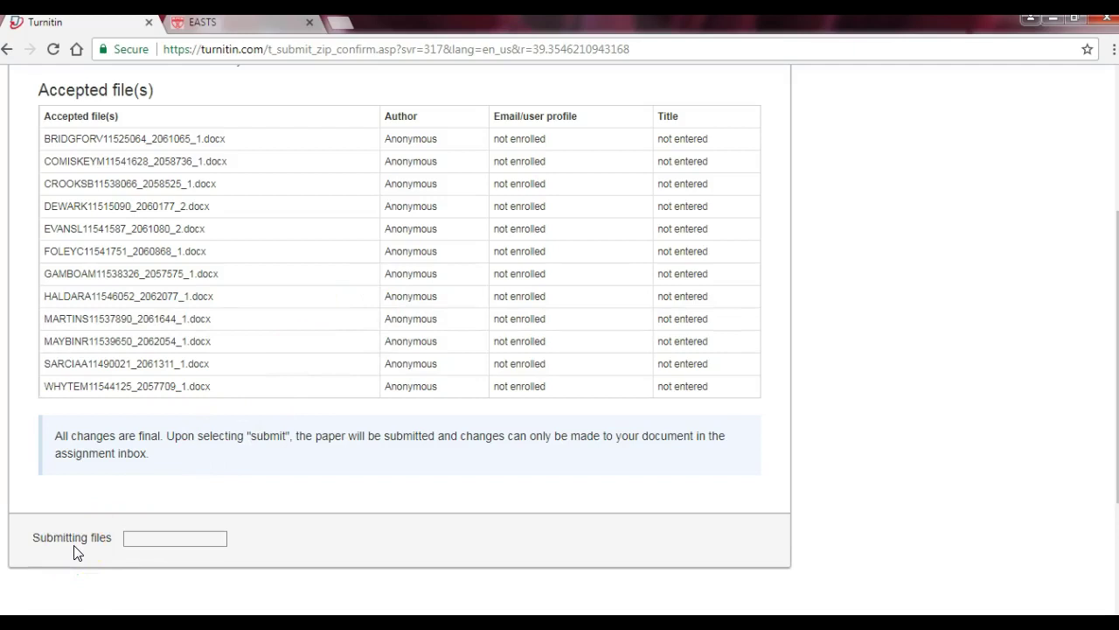
Sort the Assessment 1 inbox by similarity and check whether the papers' similarity reports are available
{"action": "scroll", "coordinate": [494, 445], "scroll_direction": "down", "scroll_amount": 3}
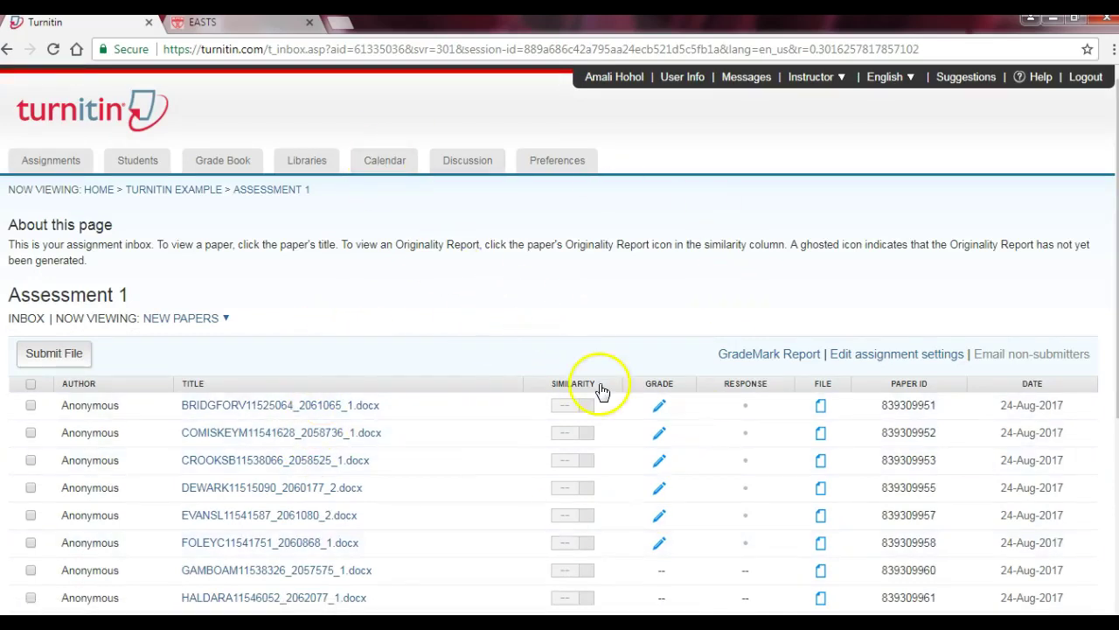
{"action": "scroll", "coordinate": [600, 393], "scroll_direction": "down", "scroll_amount": 1}
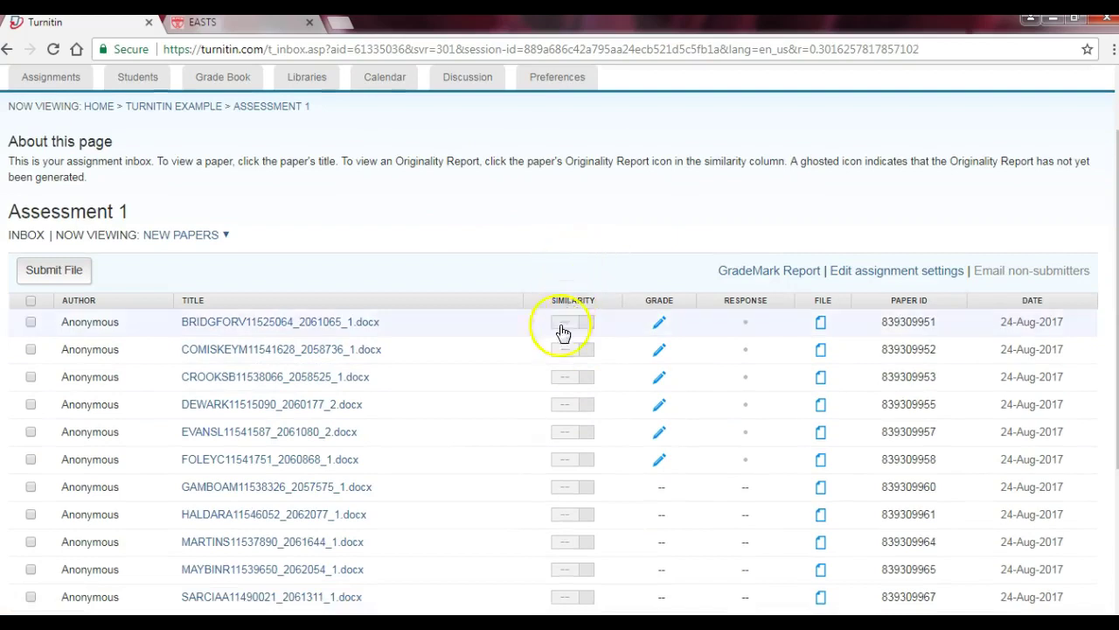
{"action": "scroll", "coordinate": [572, 490], "scroll_direction": "down", "scroll_amount": 1}
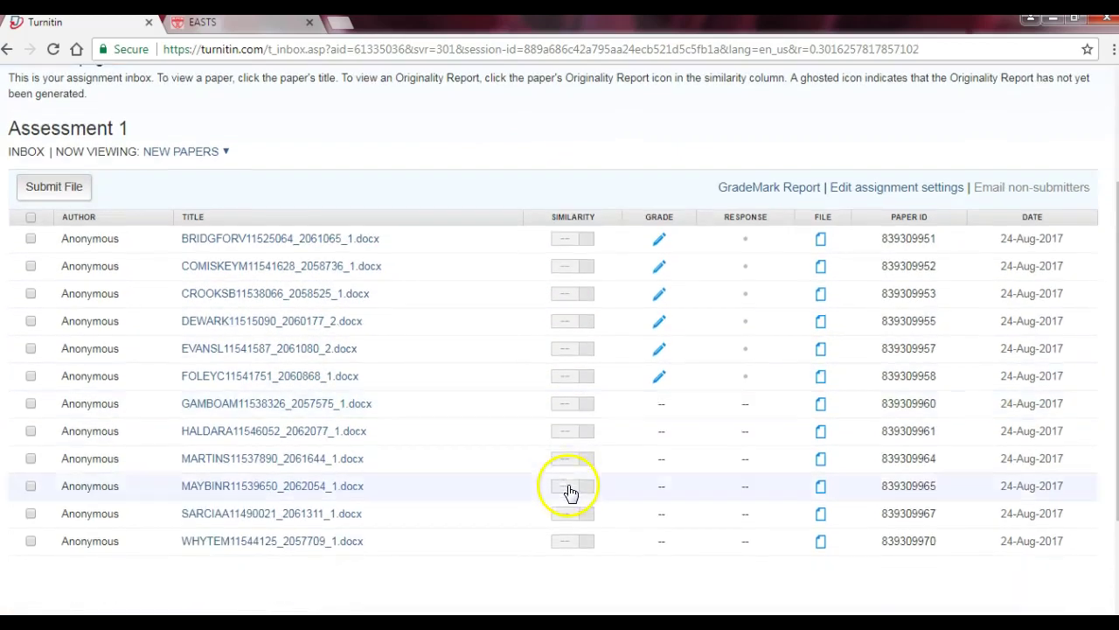
{"action": "left_click", "coordinate": [564, 217]}
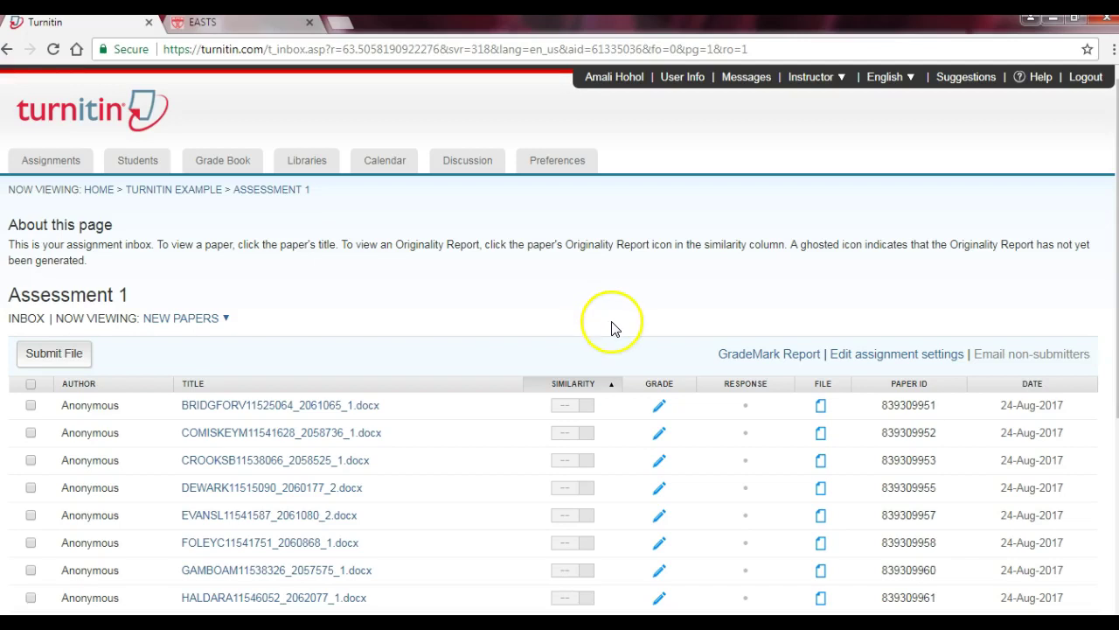
{"action": "scroll", "coordinate": [585, 362], "scroll_direction": "down", "scroll_amount": 1}
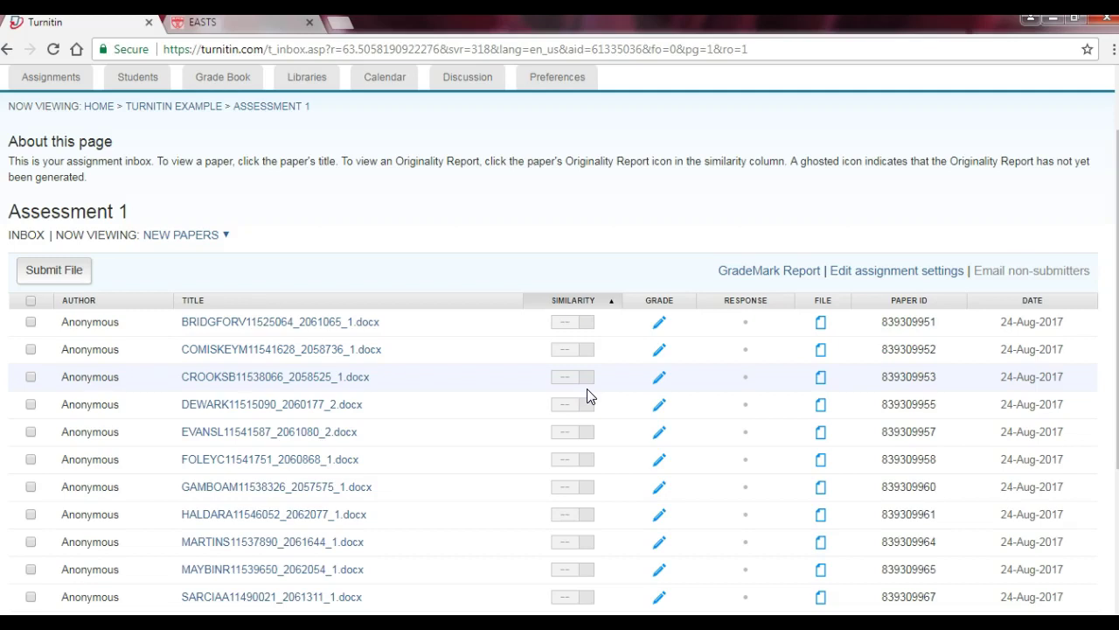
{"action": "left_click", "coordinate": [531, 266]}
{"action": "scroll", "coordinate": [533, 251], "scroll_direction": "down", "scroll_amount": 2}
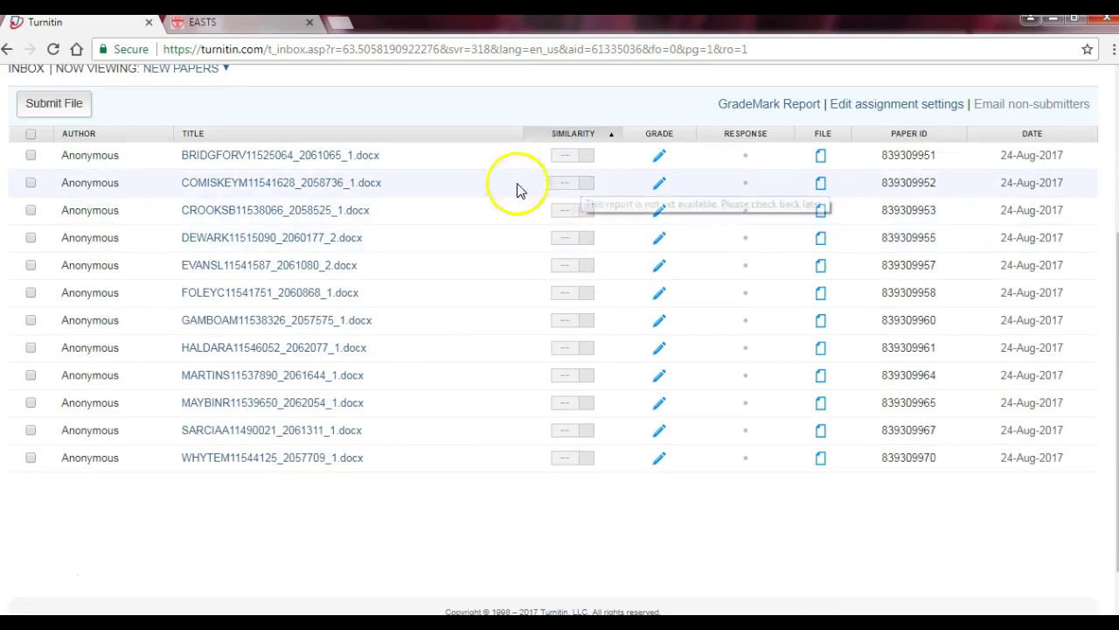
{"action": "left_click", "coordinate": [565, 574]}
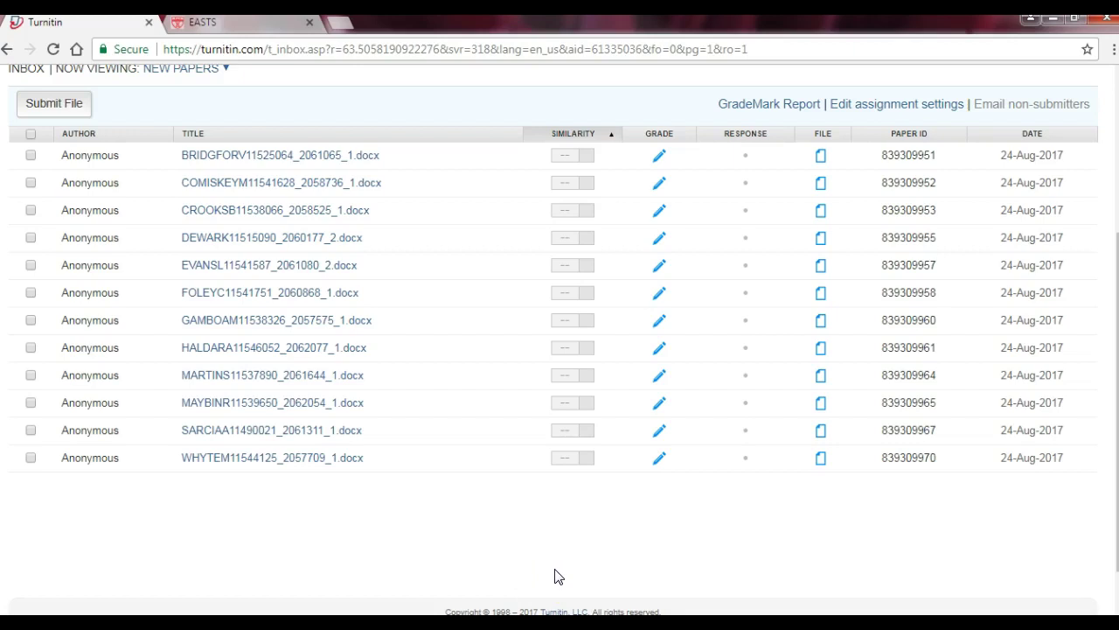
{"action": "left_click", "coordinate": [455, 437]}
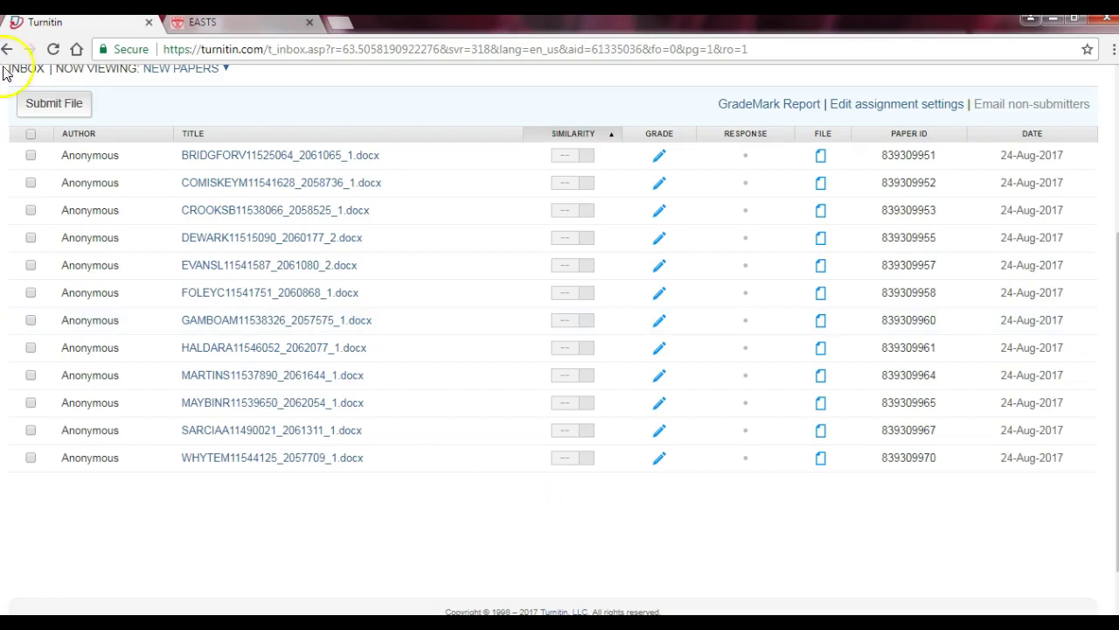